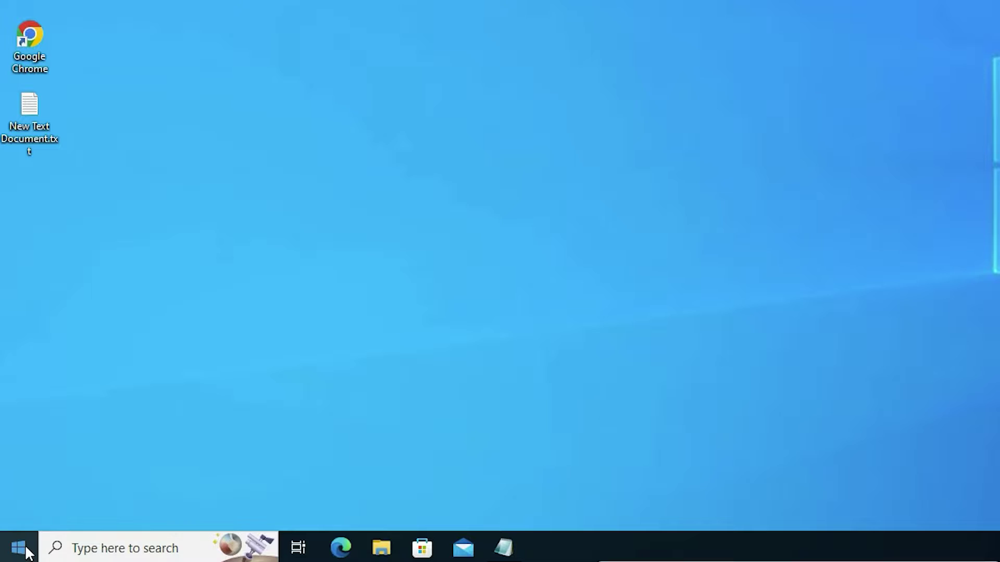
# Open Snipping Tool by searching 'sn' and capture a full-screen test snip
pyautogui.click(18, 553)
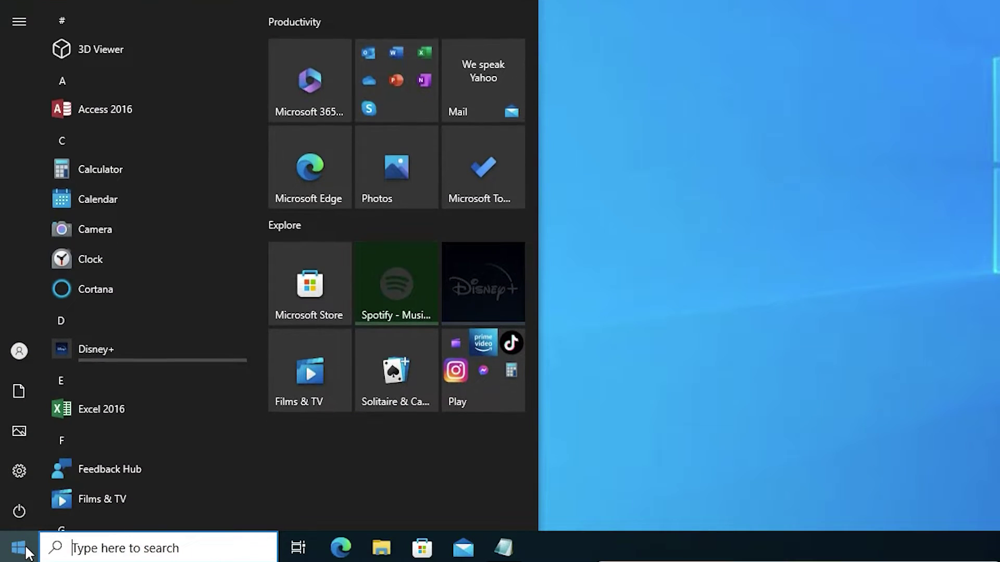
pyautogui.write('sn')
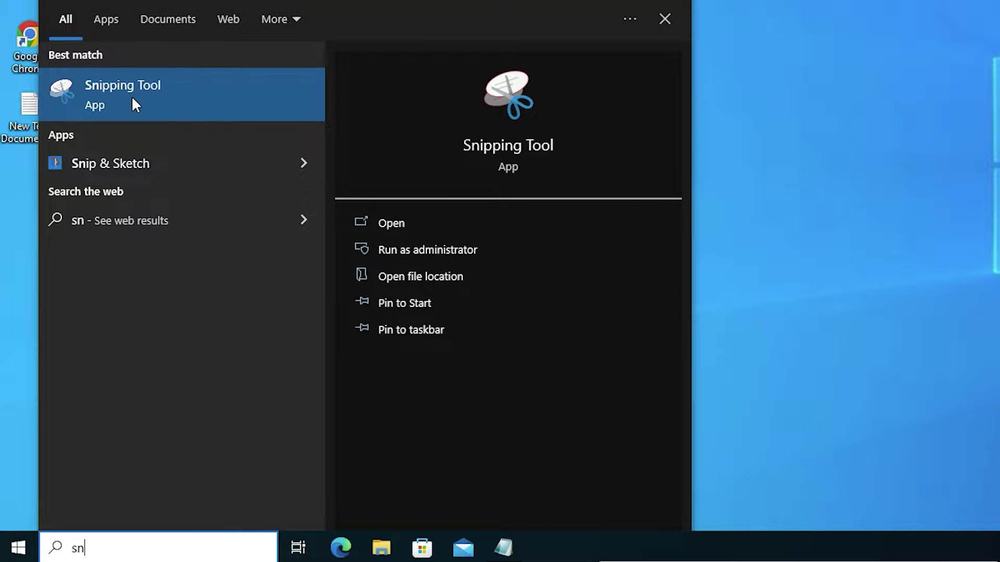
pyautogui.click(132, 96)
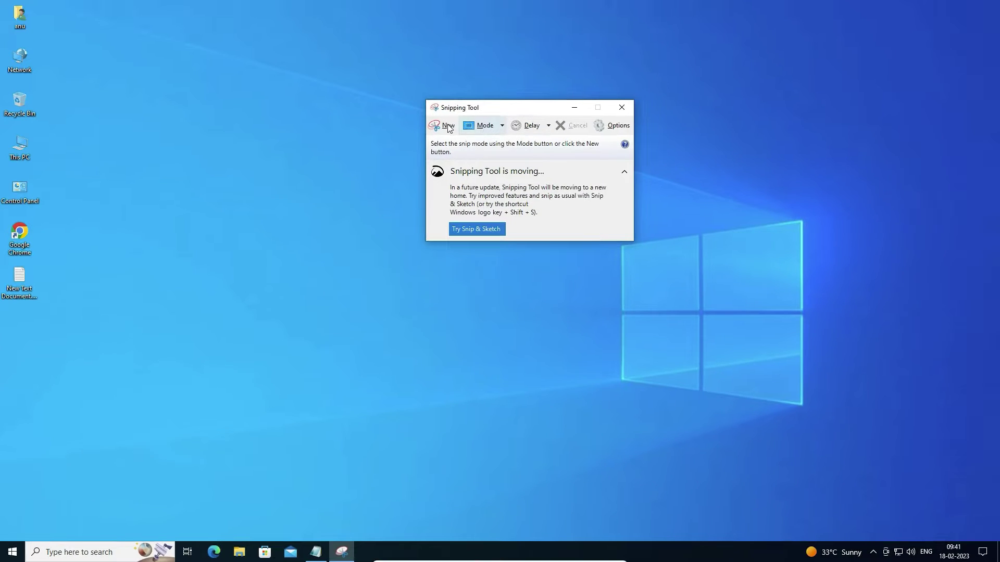
pyautogui.click(447, 127)
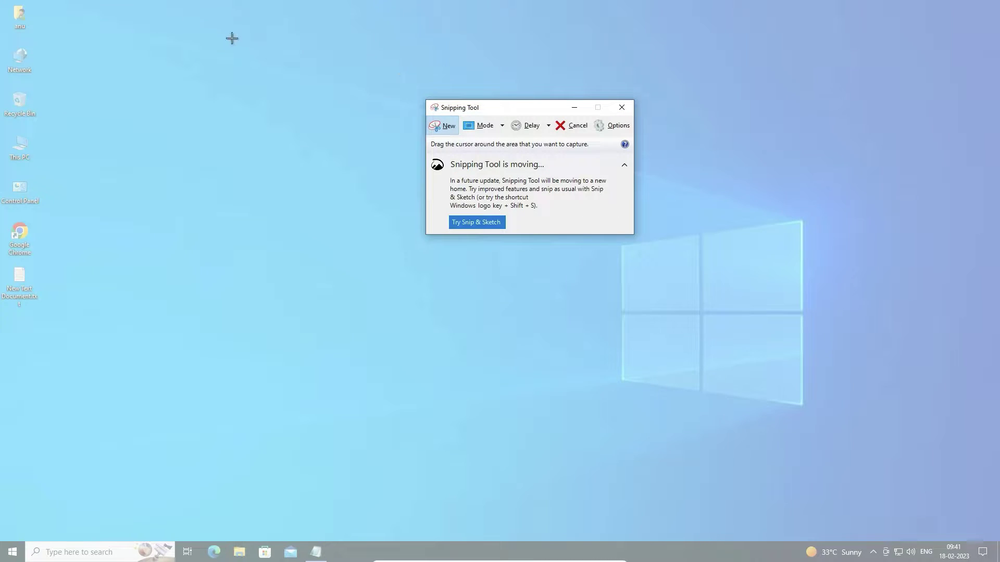
pyautogui.moveTo(3, 3); pyautogui.dragTo(998, 560)
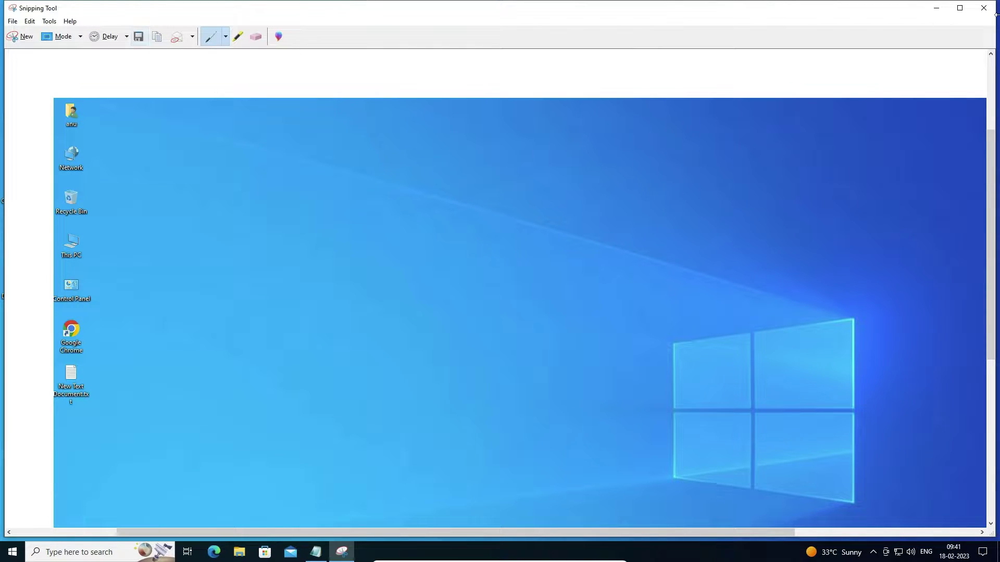
# Maximize the Snipping Tool window, then exit without saving the snip
pyautogui.click(959, 8)
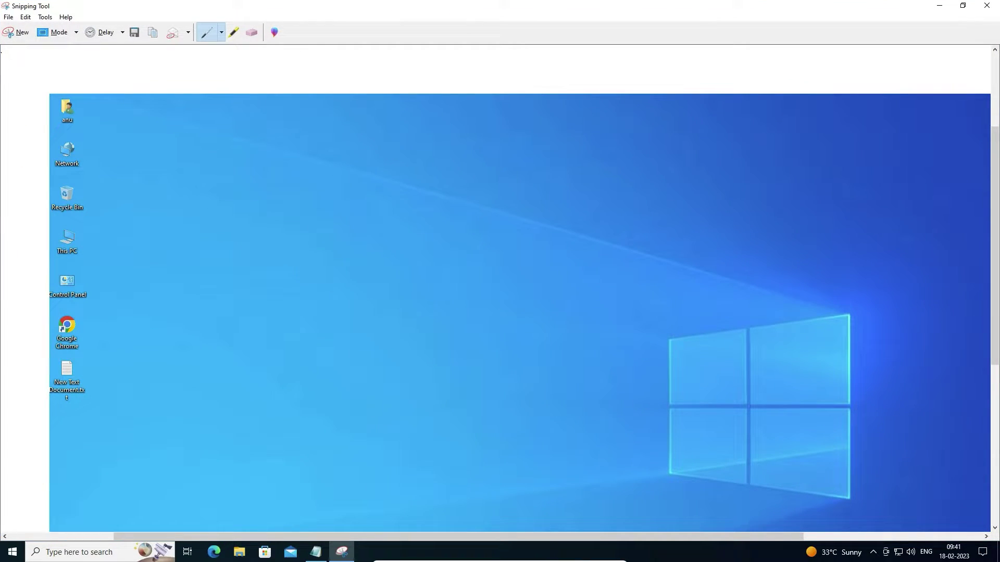
pyautogui.click(7, 17)
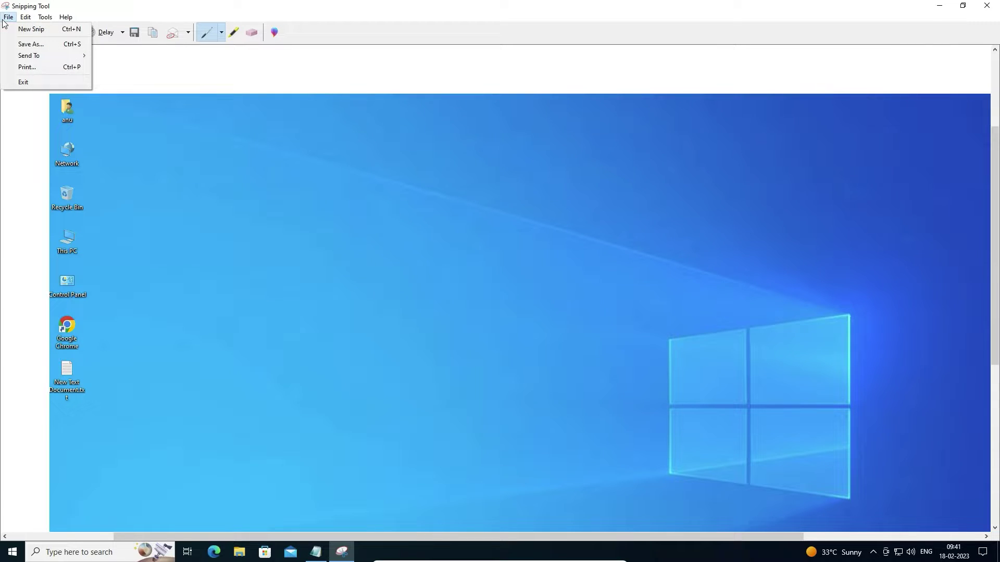
pyautogui.click(22, 84)
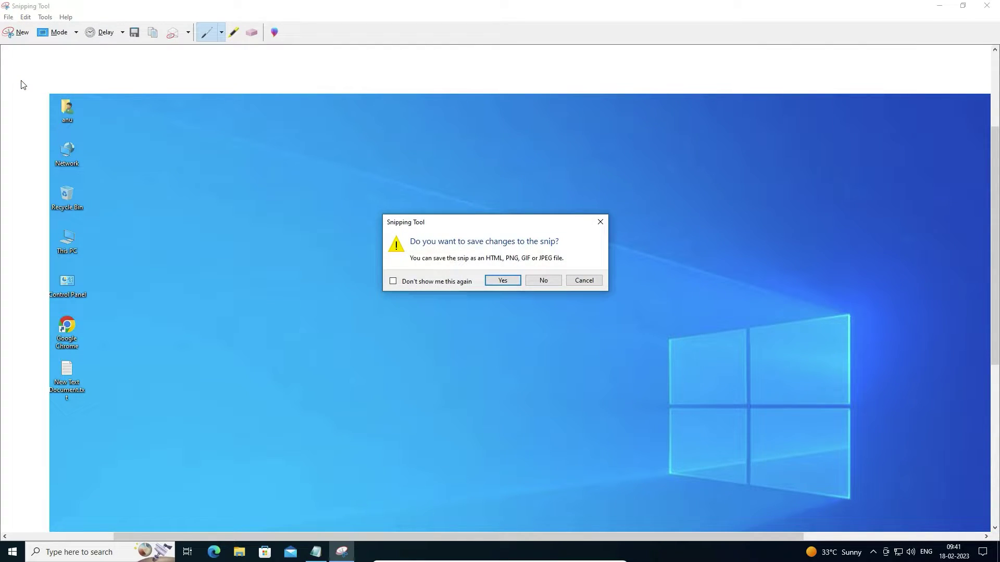
pyautogui.click(543, 281)
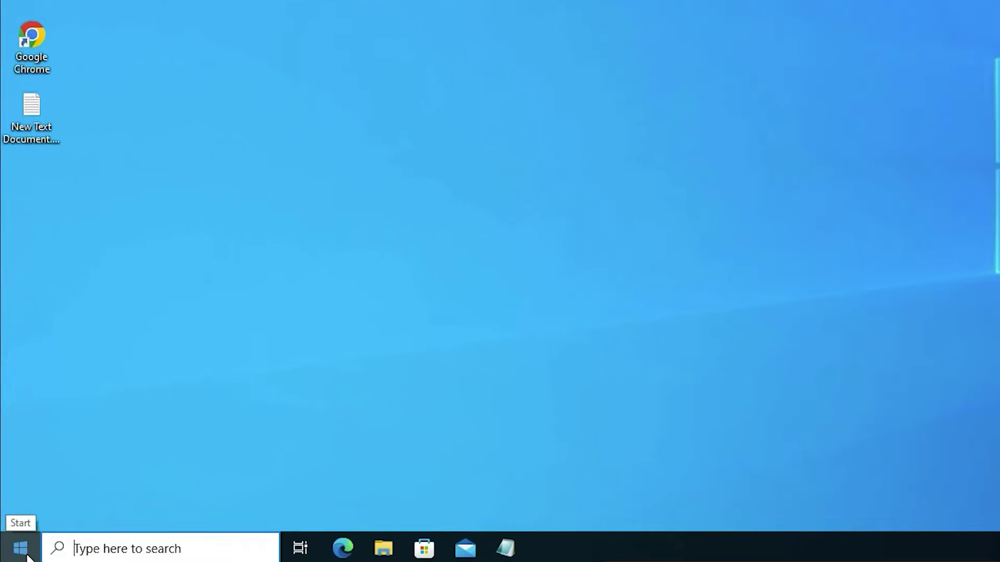
# Search 'regedit' in Start, launch Registry Editor and approve the UAC prompt
pyautogui.click(15, 557)
pyautogui.write('r')
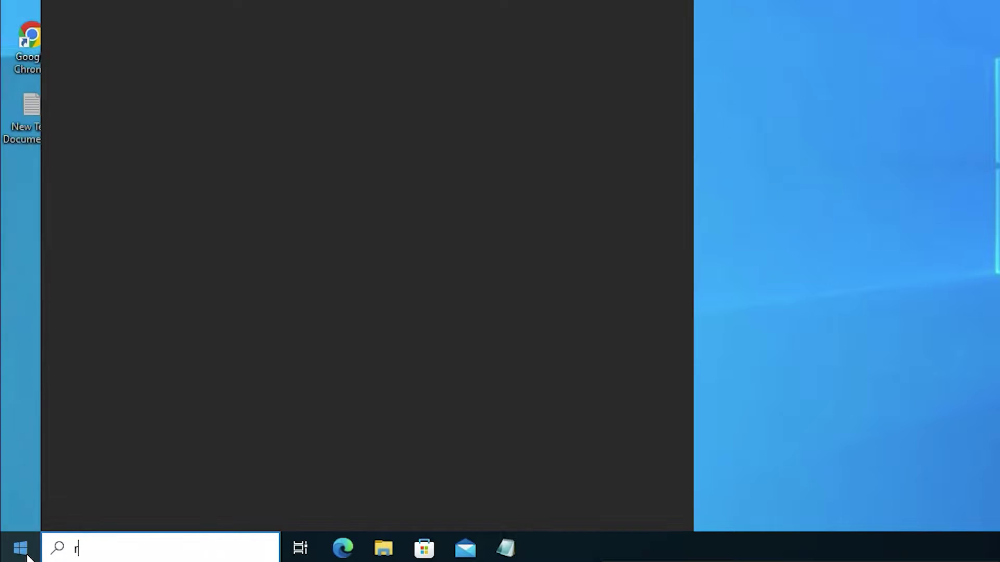
pyautogui.write('egedit')
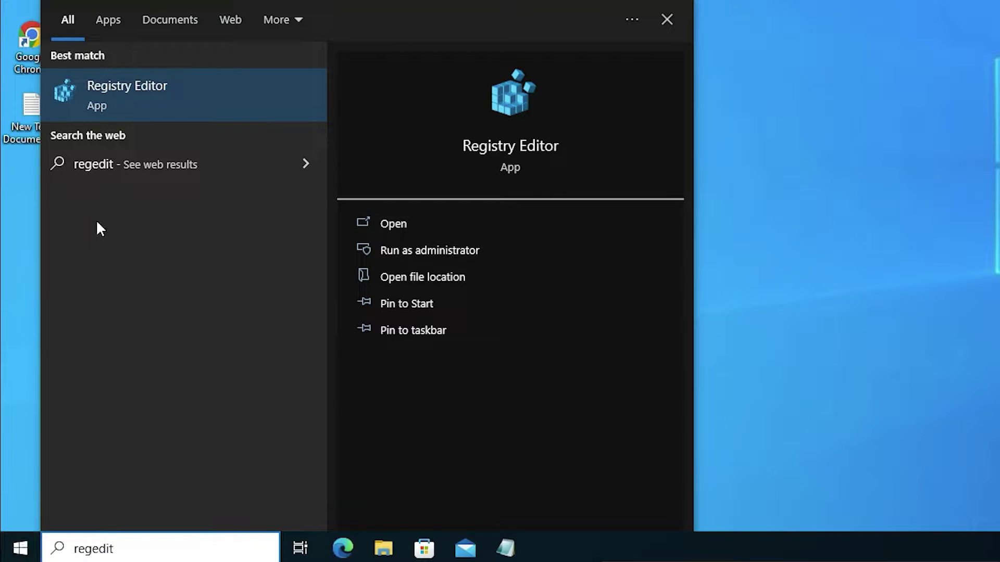
pyautogui.click(162, 105)
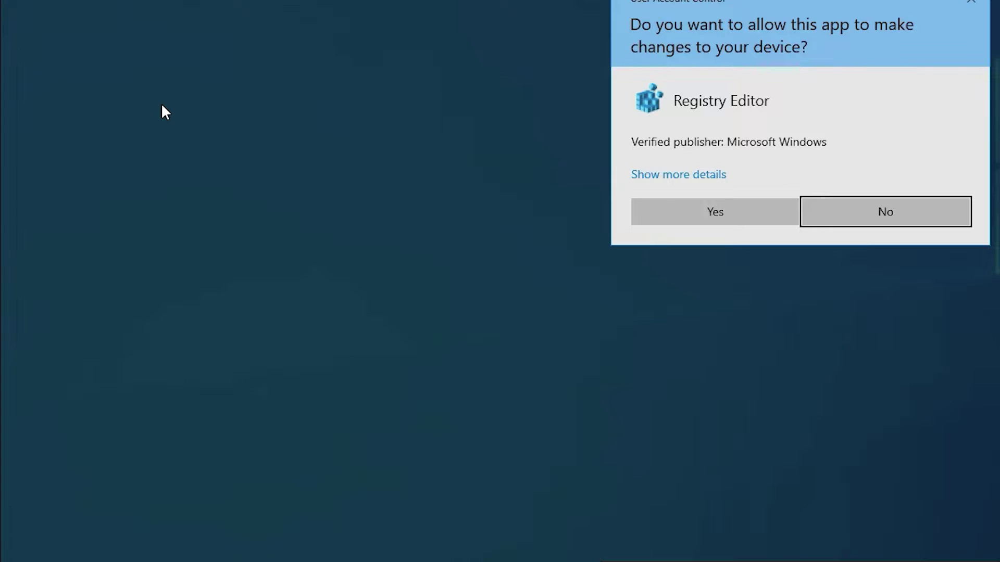
pyautogui.click(684, 219)
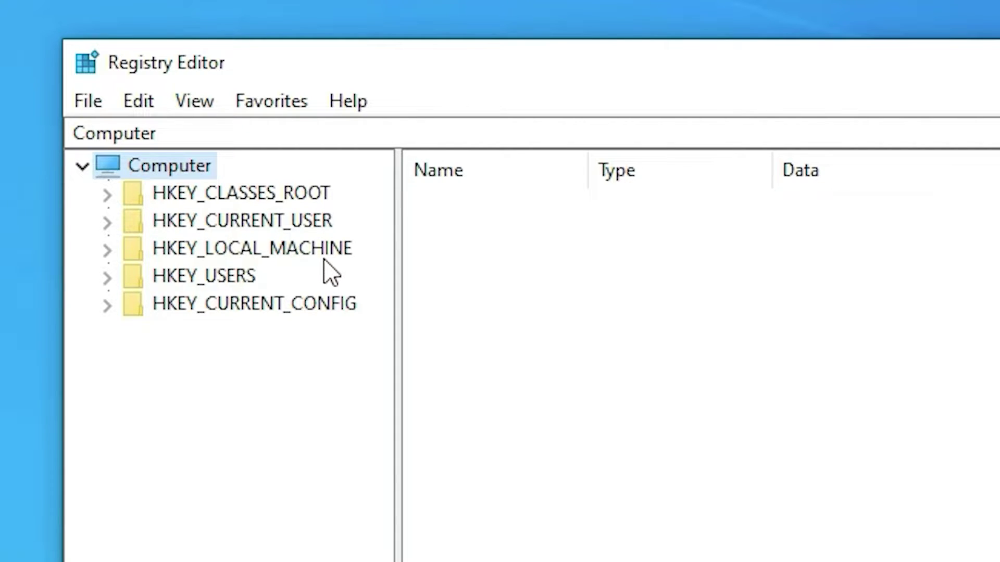
# Expand HKEY_LOCAL_MACHINE\SOFTWARE\Policies and select its Microsoft subkey
pyautogui.click(107, 249)
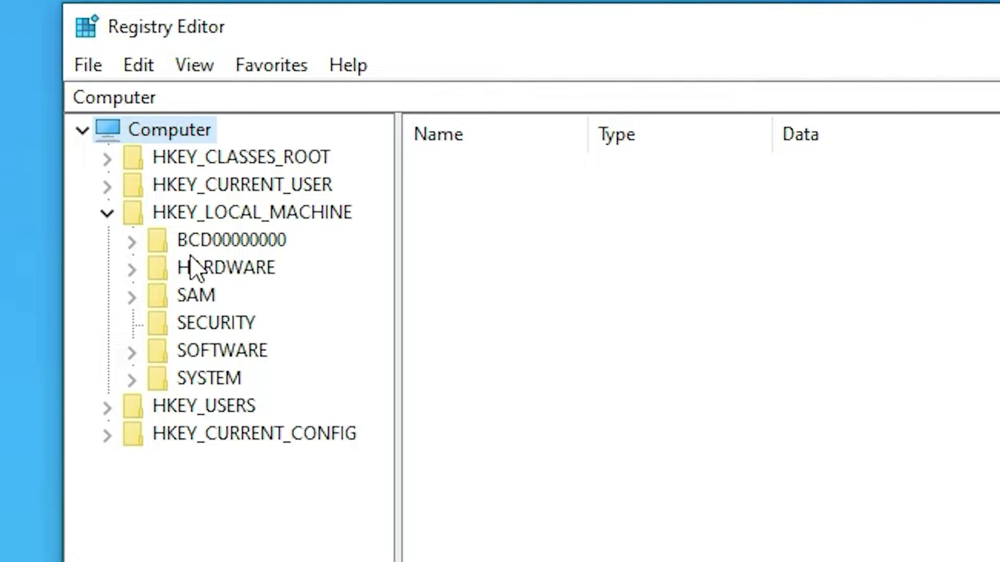
pyautogui.click(132, 353)
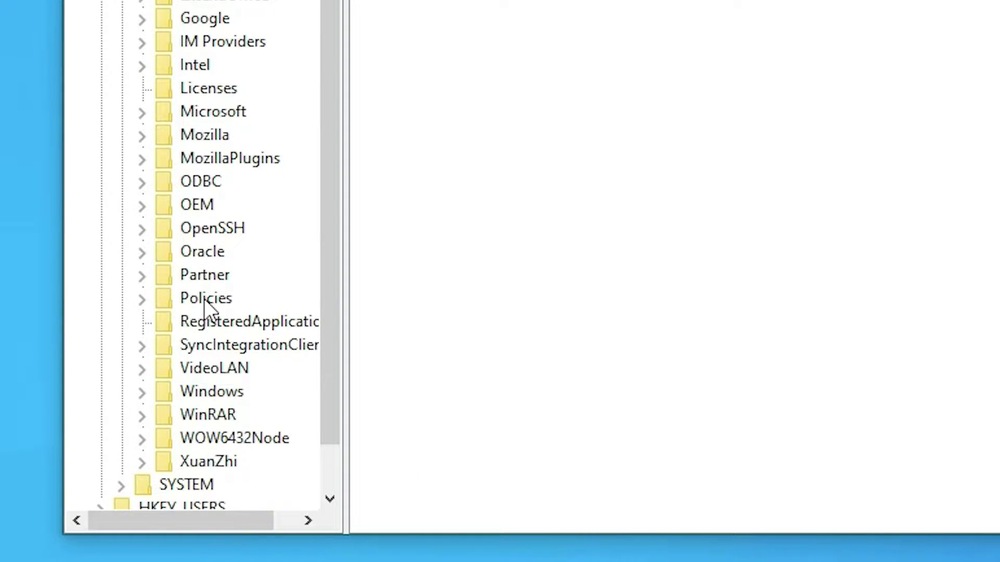
pyautogui.doubleClick(148, 301)
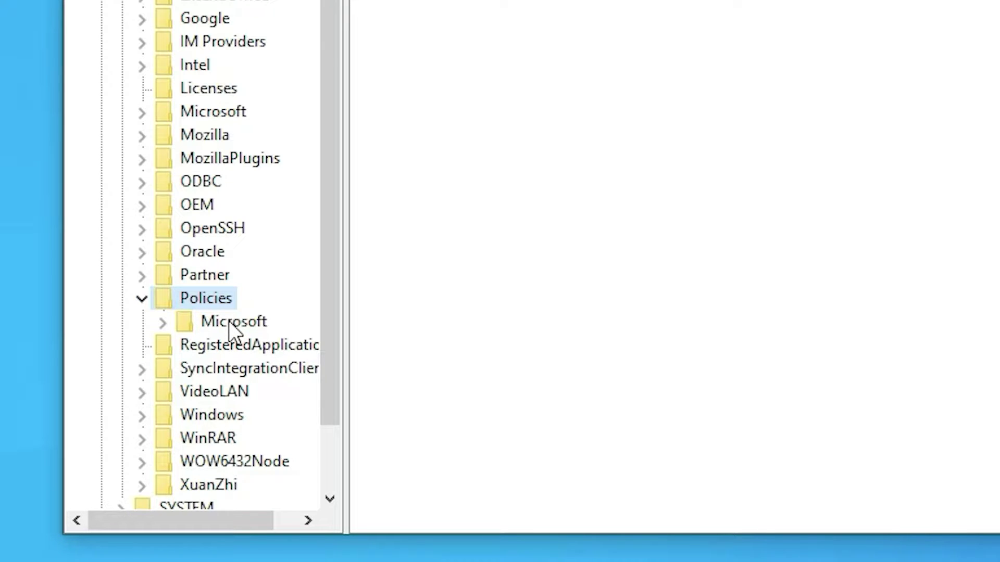
pyautogui.click(229, 321)
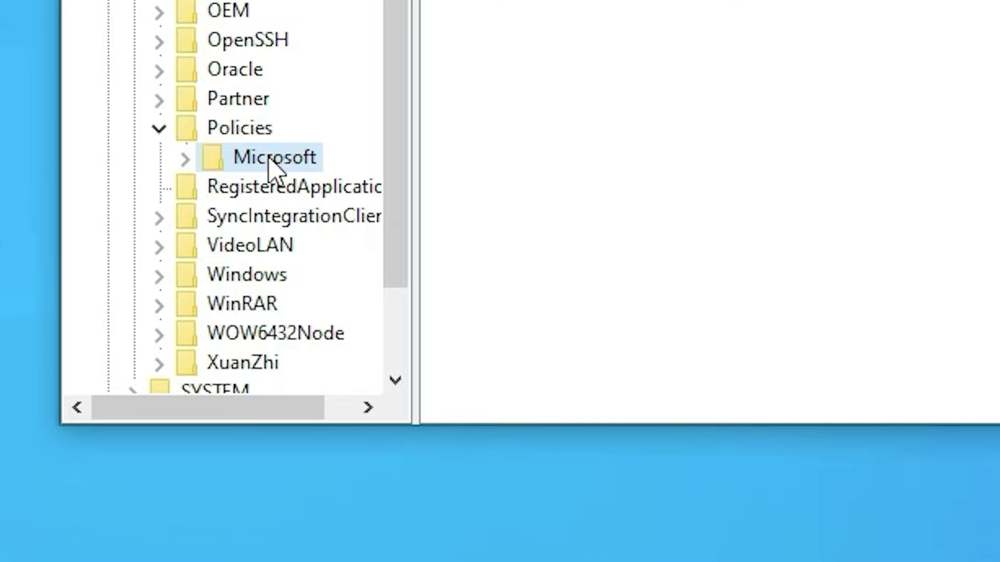
# Create a new subkey under Policies\Microsoft
pyautogui.rightClick(269, 162)
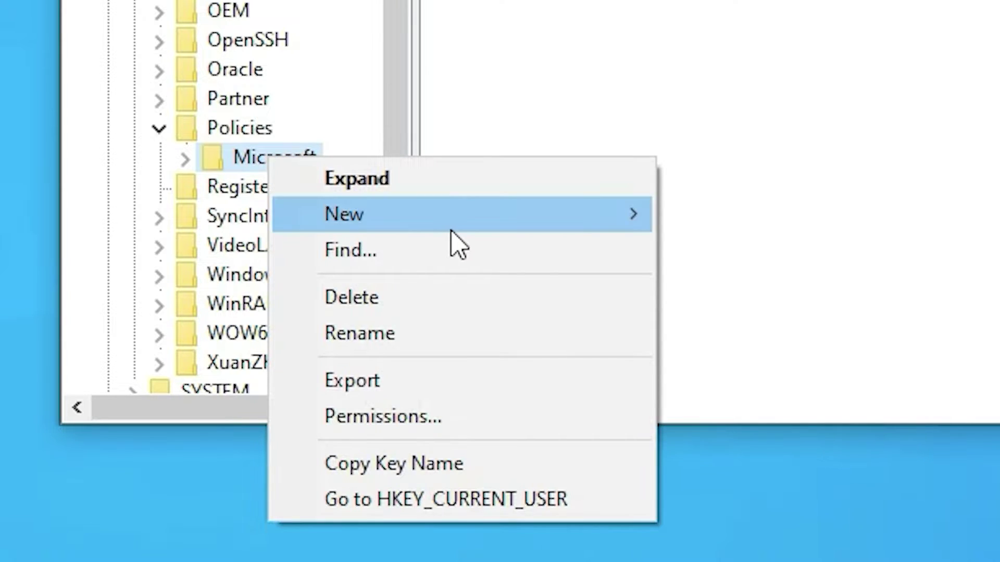
pyautogui.moveTo(451, 229)
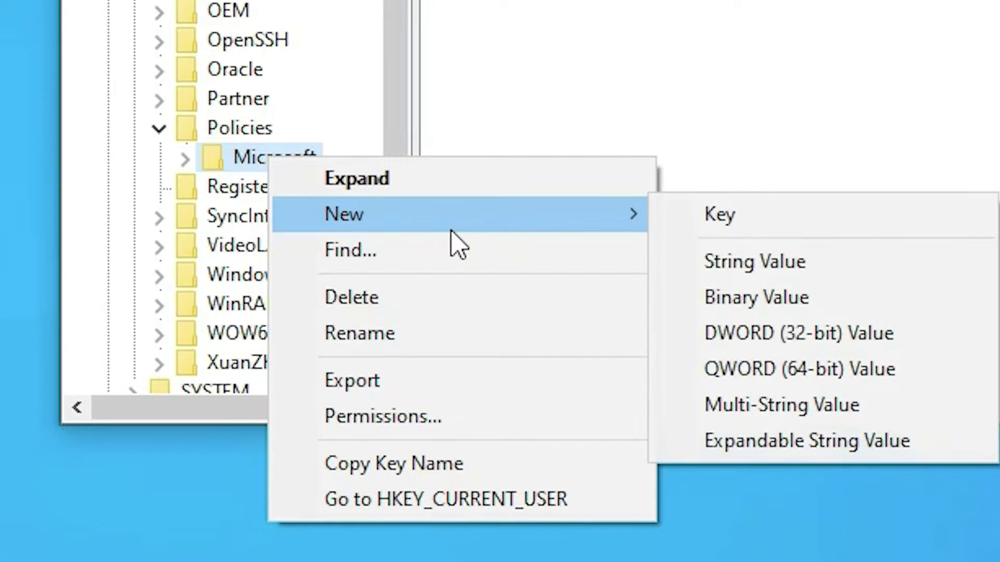
pyautogui.click(755, 230)
pyautogui.scroll(-3, 410, 322)
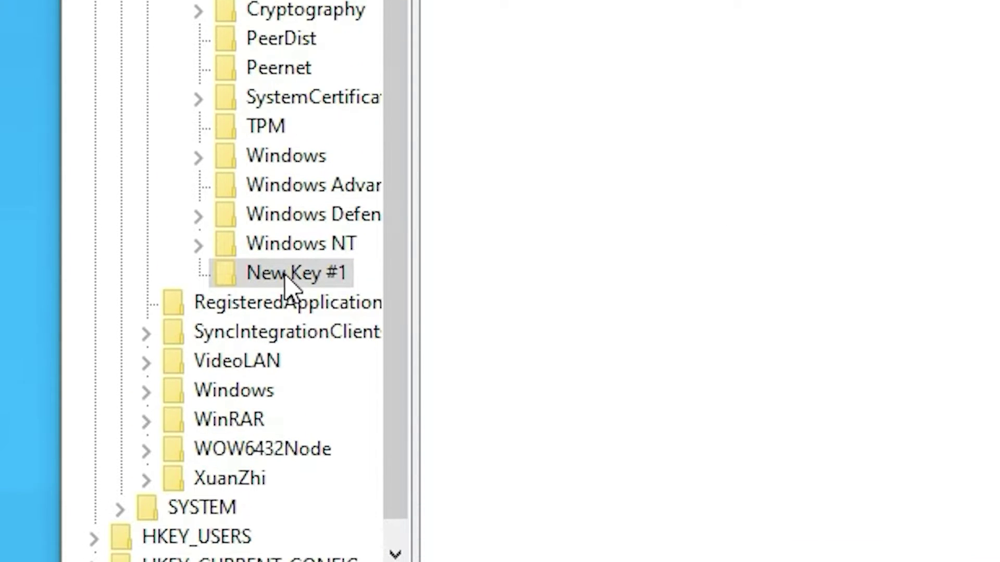
# Rename the new key to 'TabletPC' and select it to view its values
pyautogui.rightClick(288, 283)
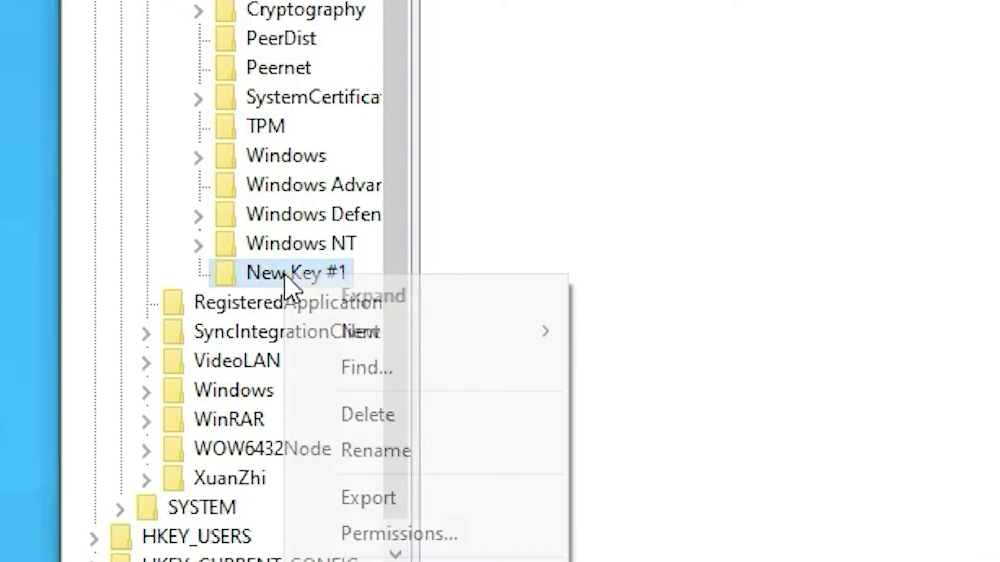
pyautogui.click(401, 452)
pyautogui.write('TabletPC')
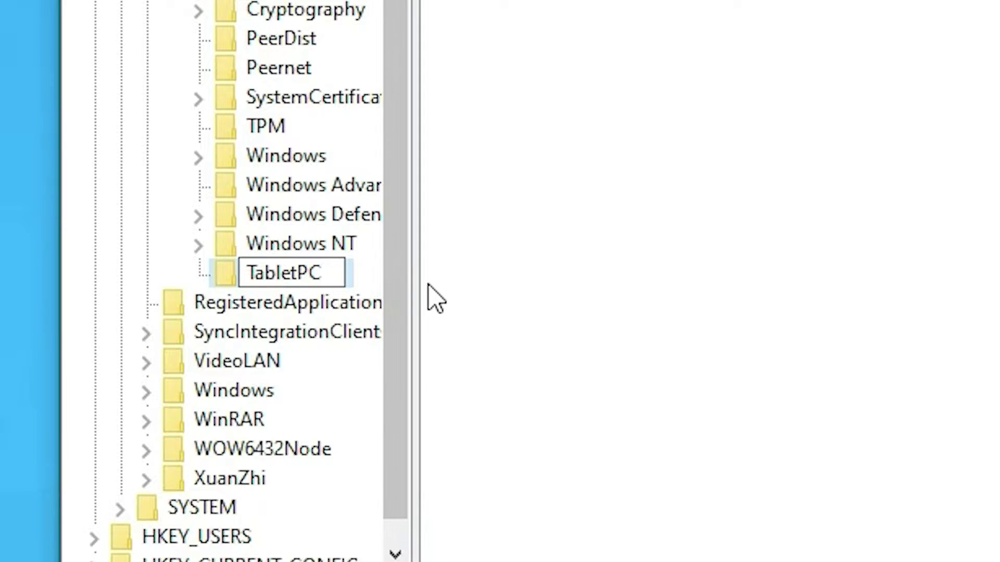
pyautogui.click(473, 299)
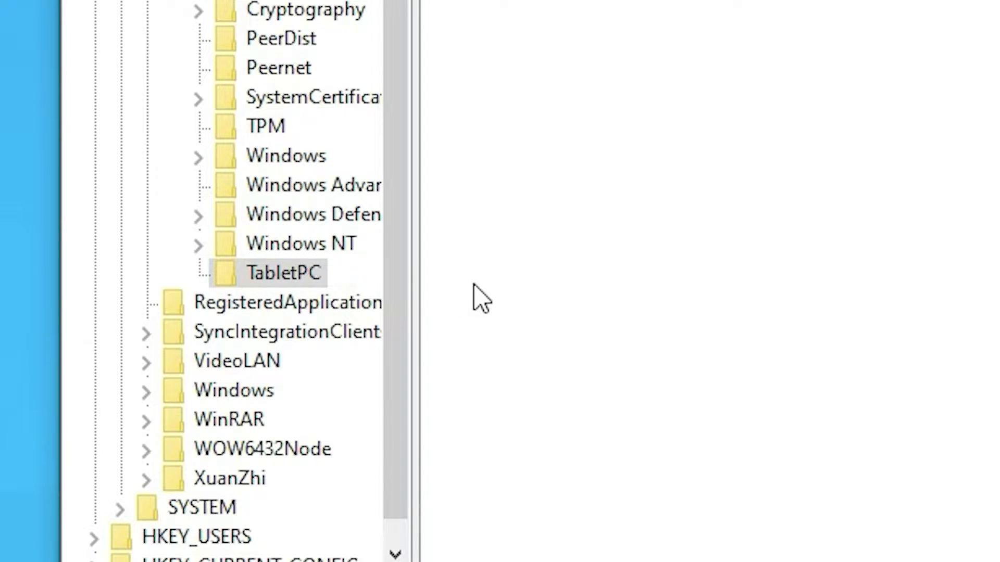
pyautogui.click(285, 285)
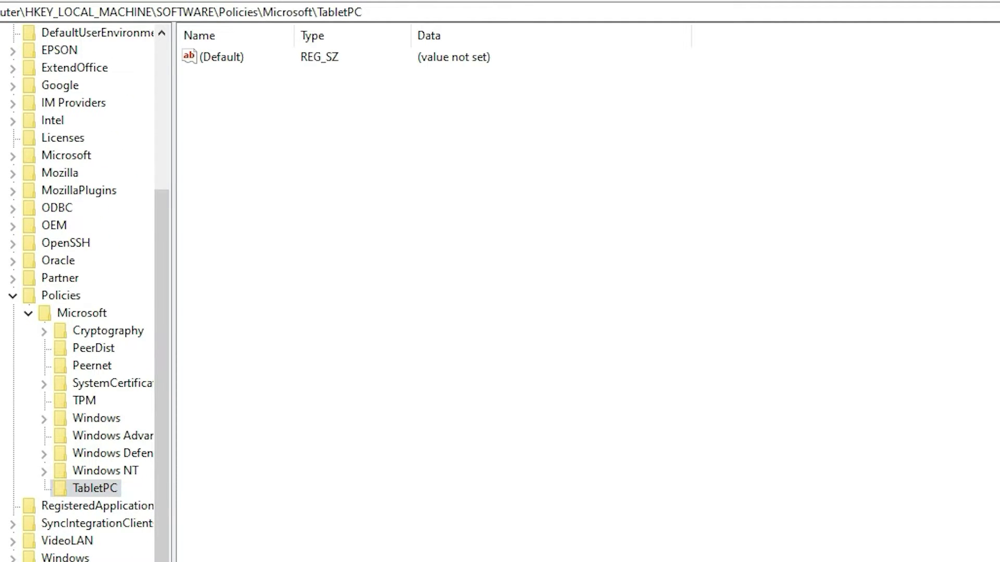
# Add a DWORD (32-bit) value named DisableSnippingTool to the TabletPC key
pyautogui.click(306, 159)
pyautogui.rightClick(307, 160)
pyautogui.moveTo(354, 172)
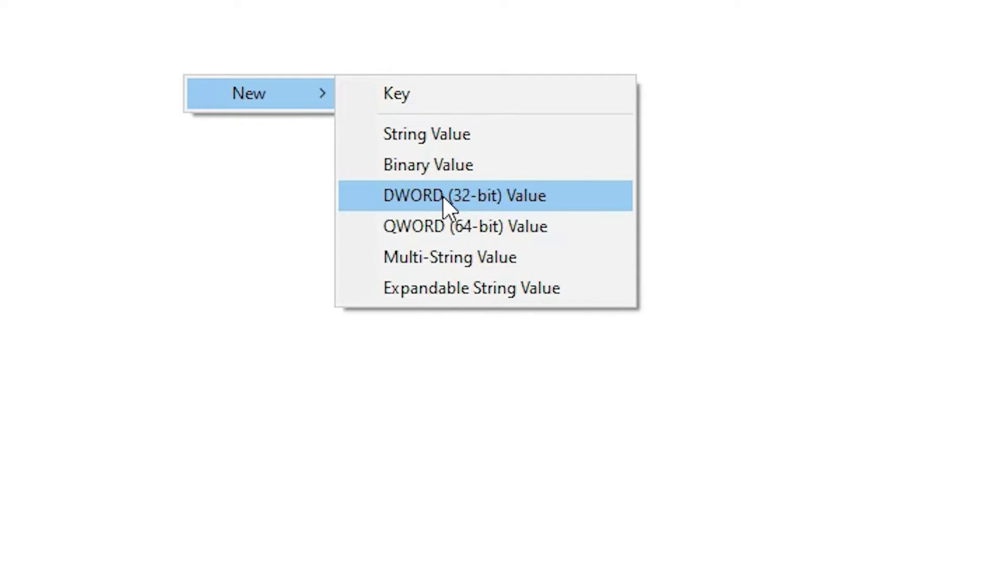
pyautogui.click(492, 198)
pyautogui.write('DisableSnippingTool')
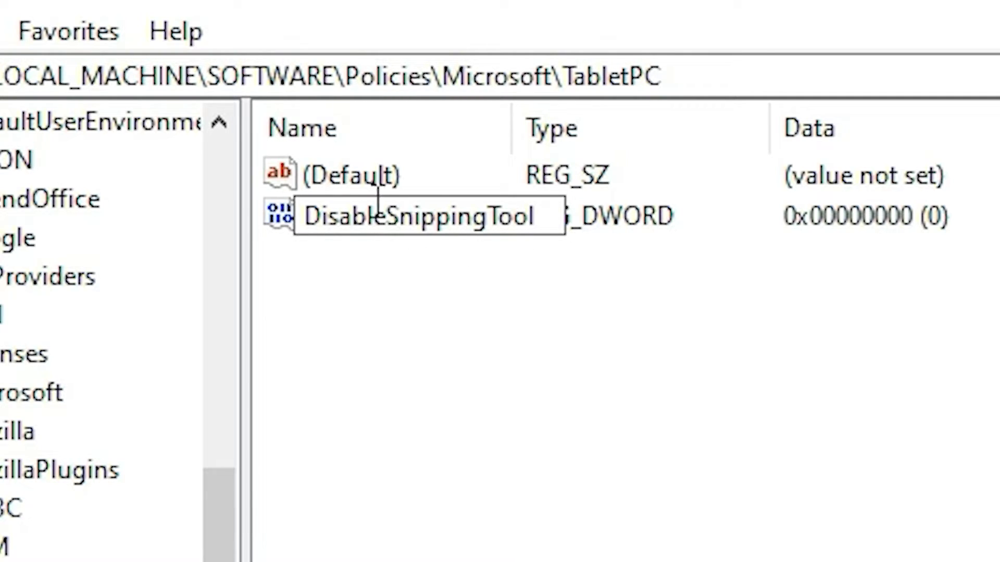
pyautogui.press('Return')
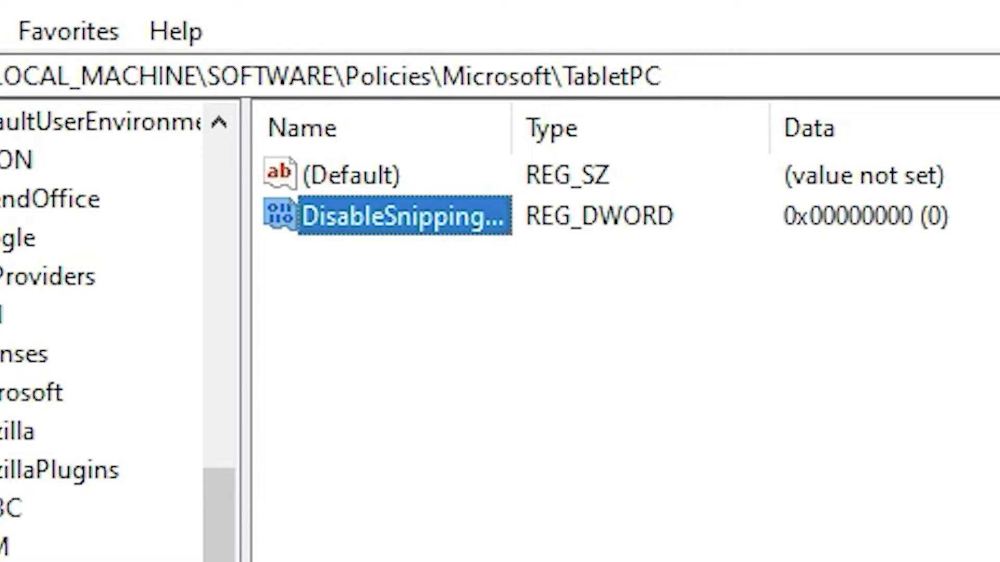
pyautogui.hotkey('alt', 'Tab')
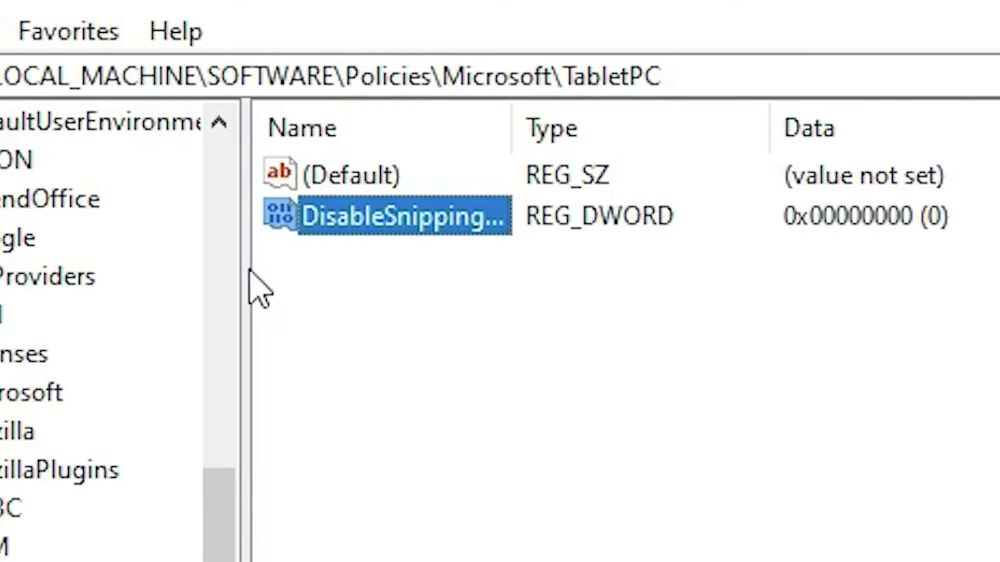
# Set DisableSnippingTool's value data to 1
pyautogui.doubleClick(404, 219)
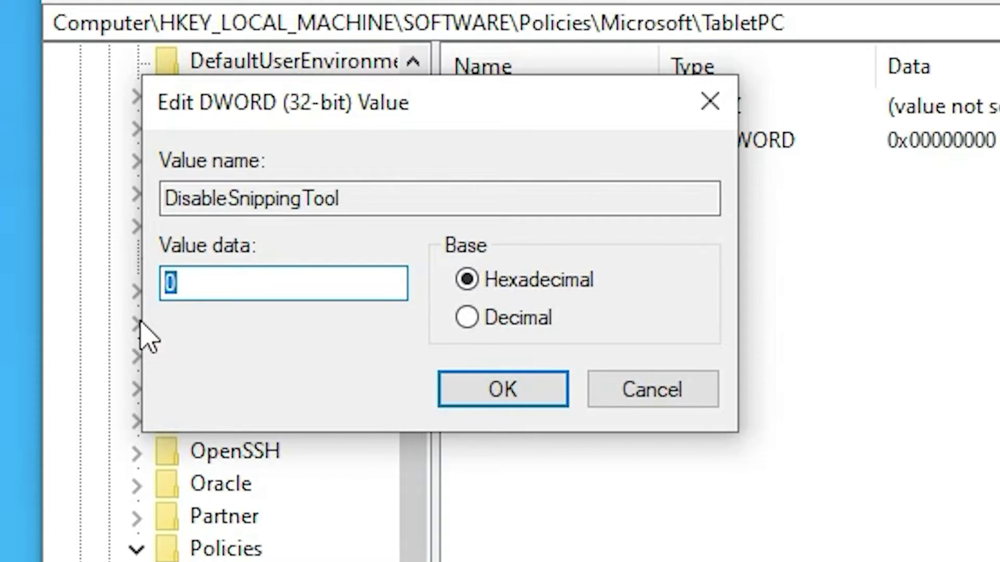
pyautogui.write('1')
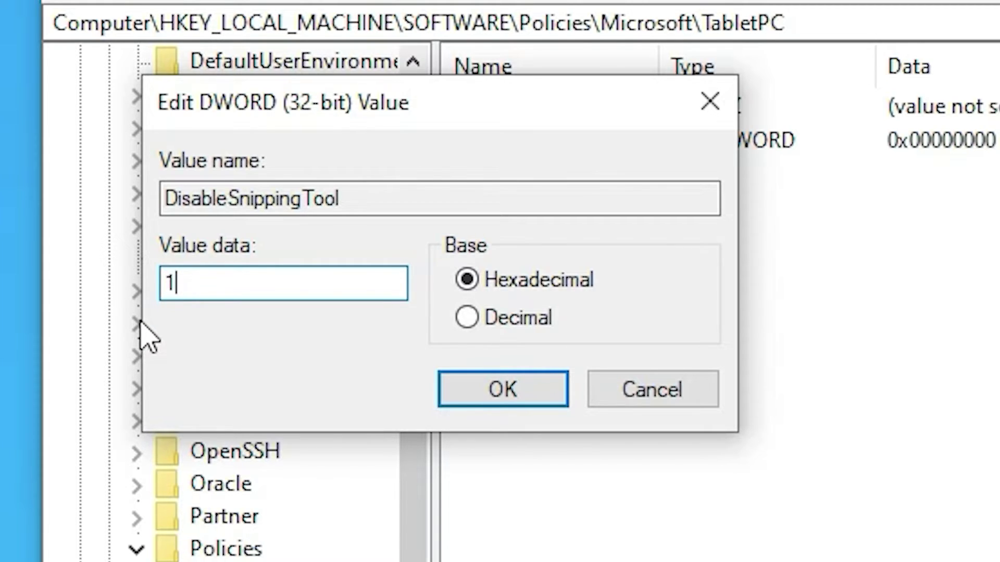
pyautogui.click(546, 388)
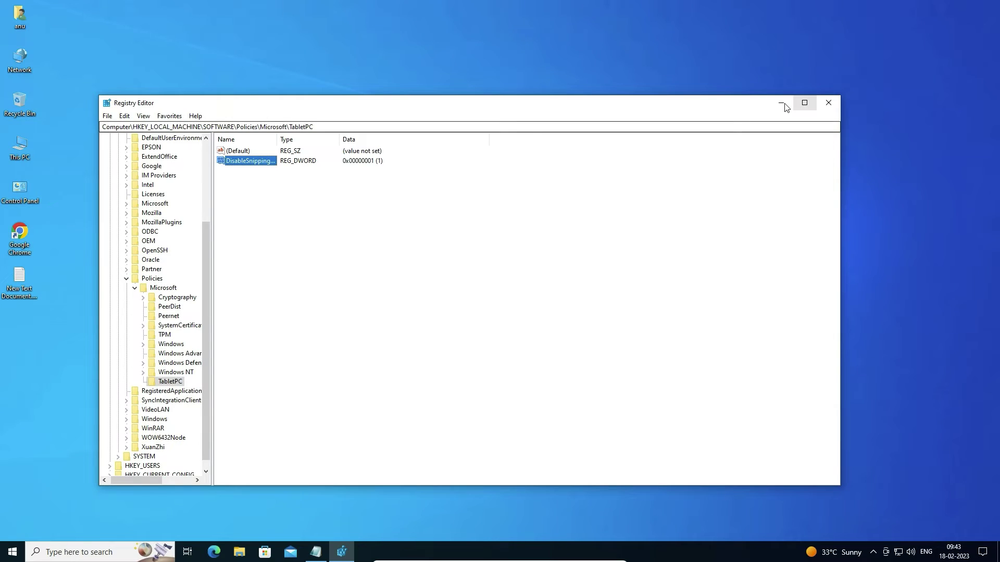
# Minimize Registry Editor and refresh the desktop
pyautogui.click(784, 106)
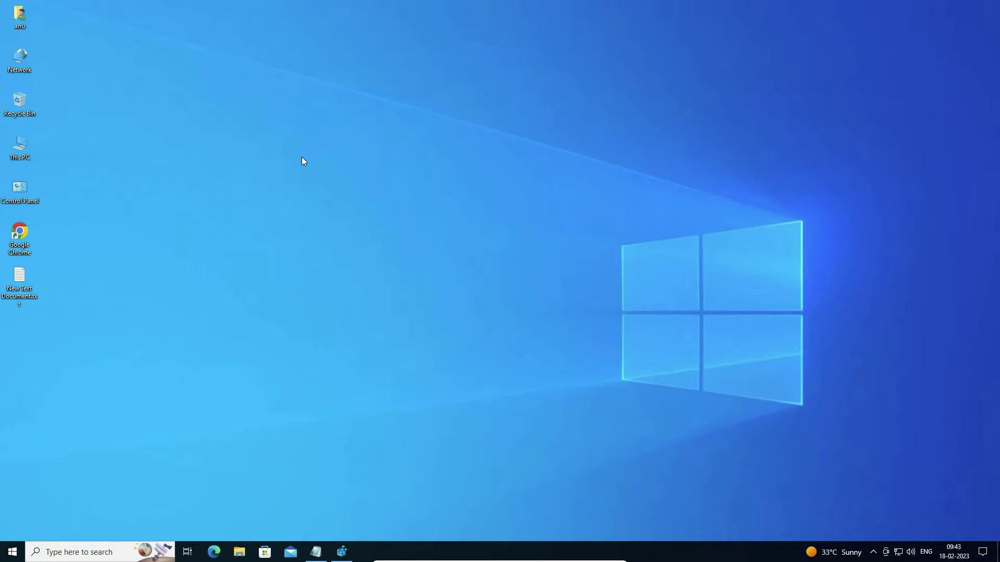
pyautogui.rightClick(301, 157)
pyautogui.click(336, 190)
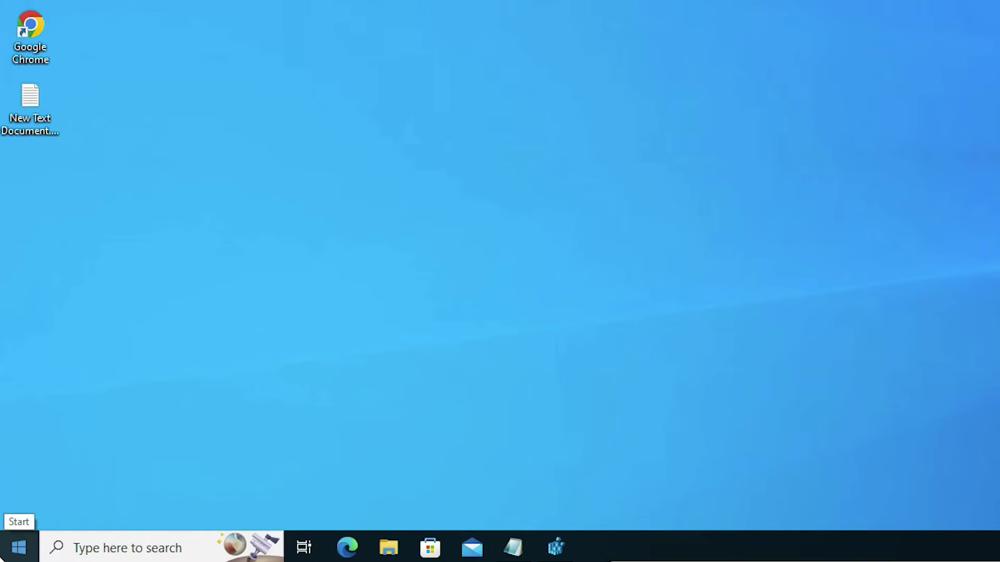
# Try launching Snipping Tool from Start search and dismiss the software restriction error
pyautogui.click(19, 547)
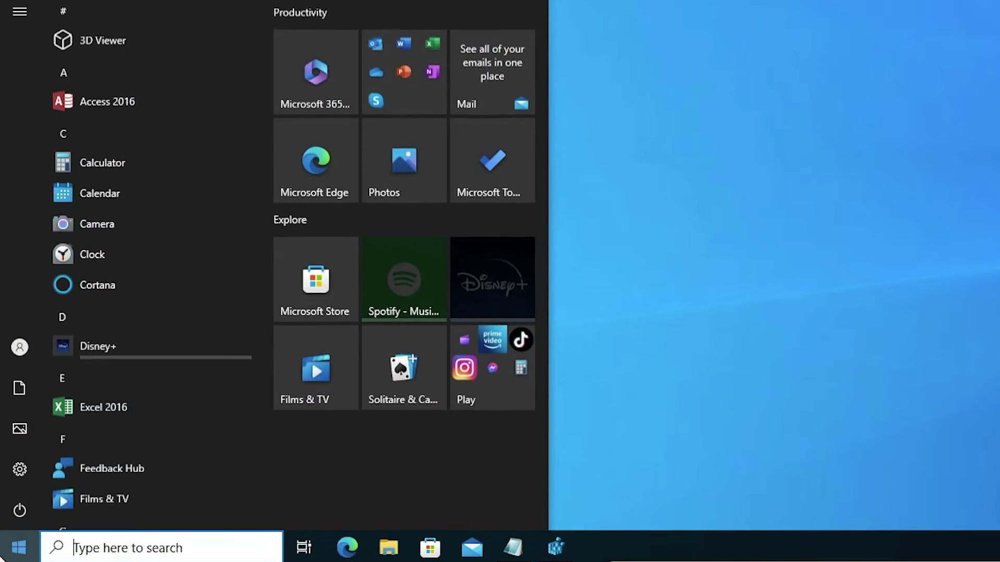
pyautogui.write('sn')
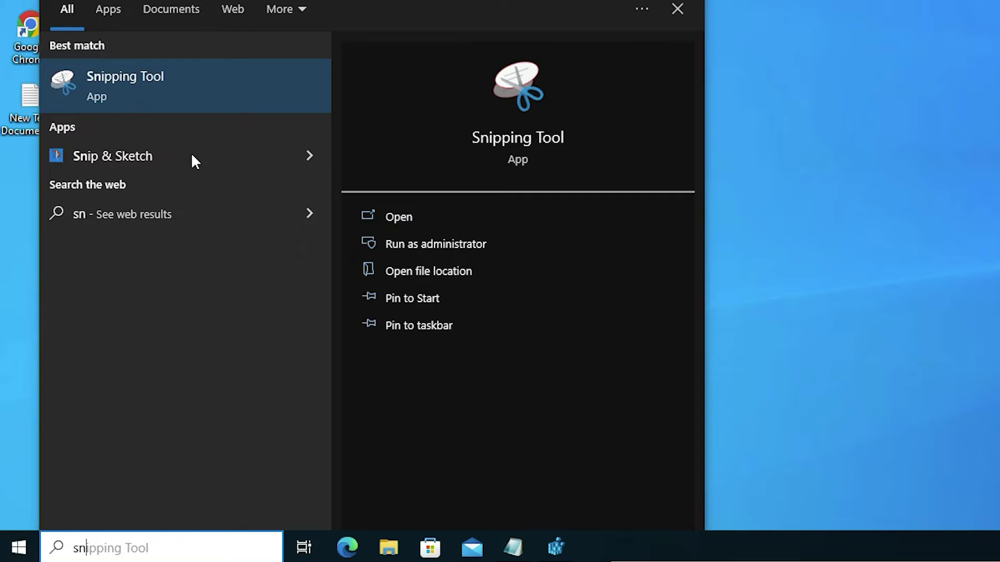
pyautogui.click(178, 96)
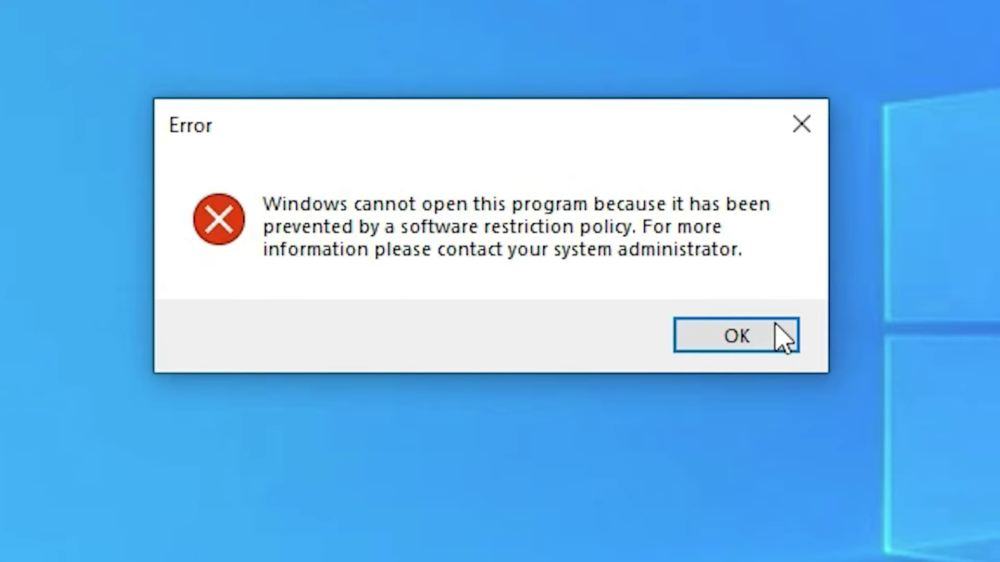
pyautogui.click(754, 327)
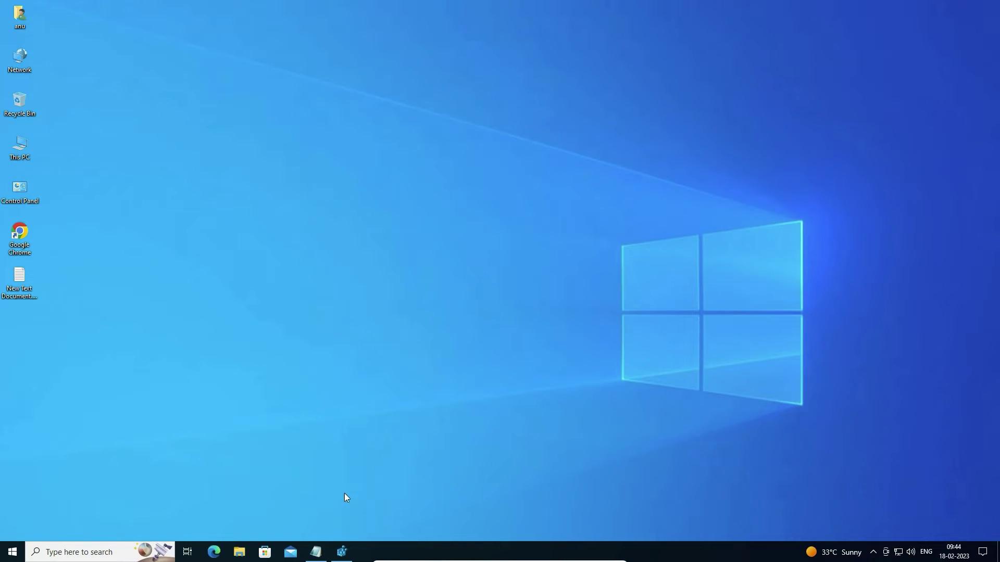
# Restore Registry Editor and change DisableSnippingTool's value data from 1 to 0
pyautogui.click(341, 552)
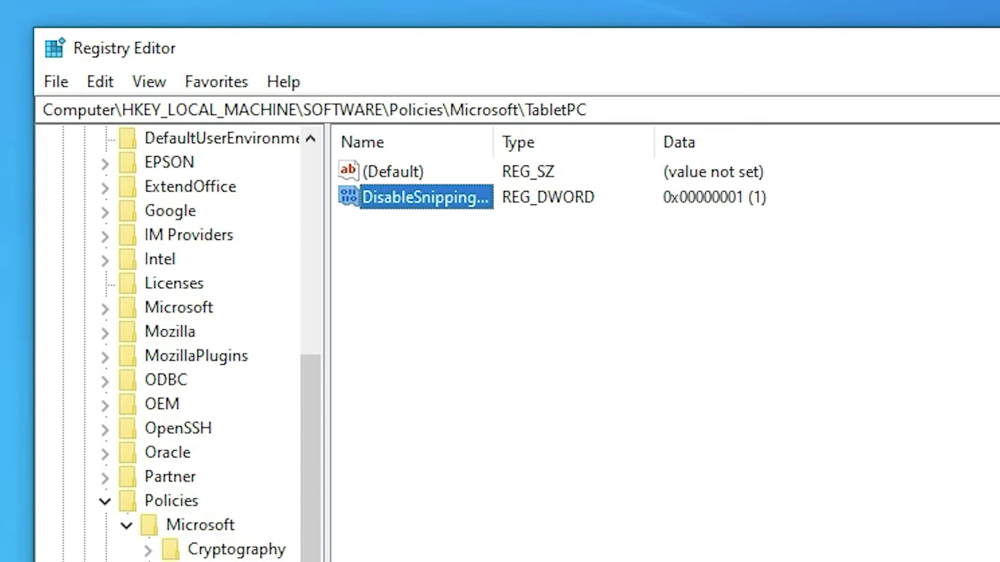
pyautogui.rightClick(440, 205)
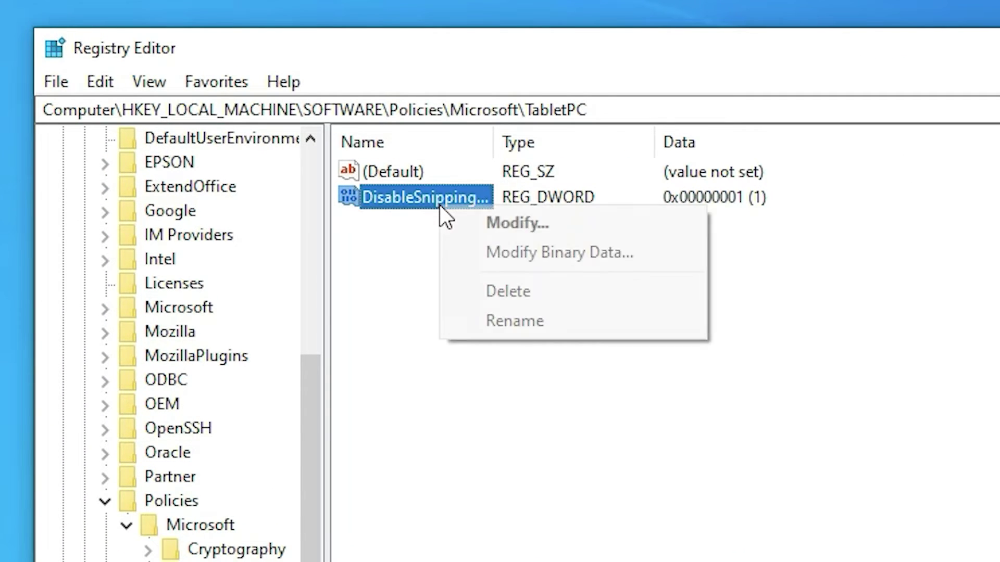
pyautogui.click(425, 271)
pyautogui.rightClick(412, 196)
pyautogui.click(359, 199)
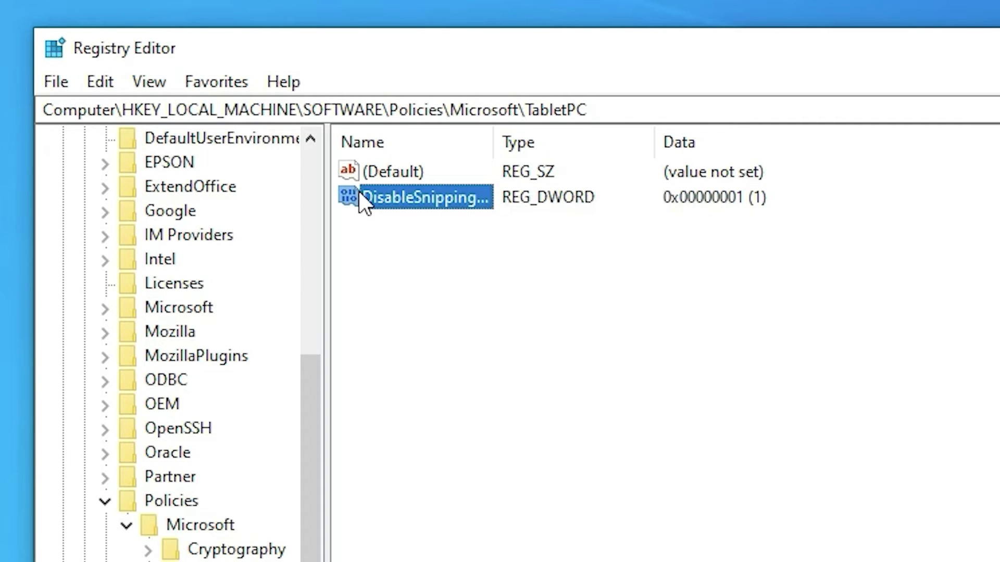
pyautogui.doubleClick(358, 193)
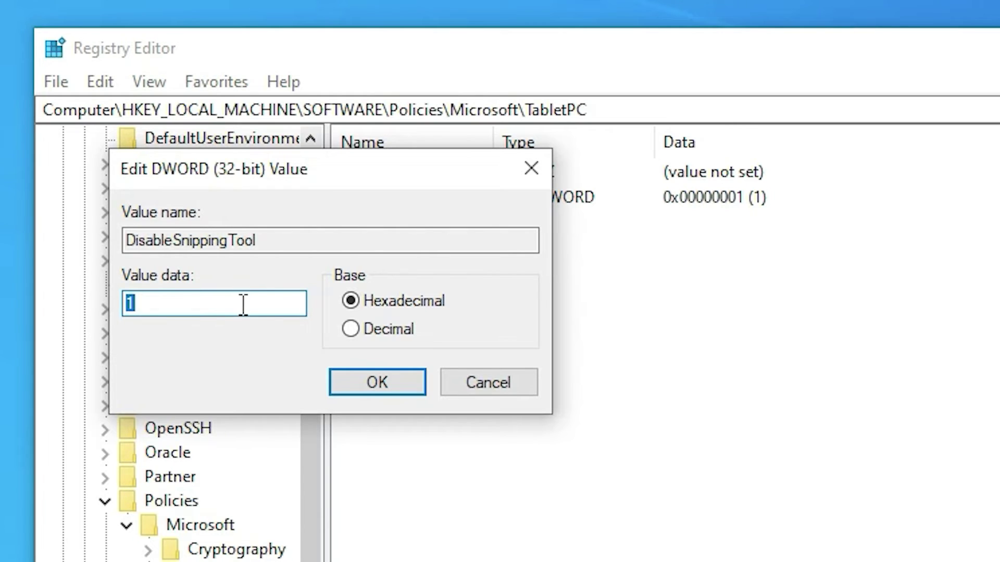
pyautogui.write('0')
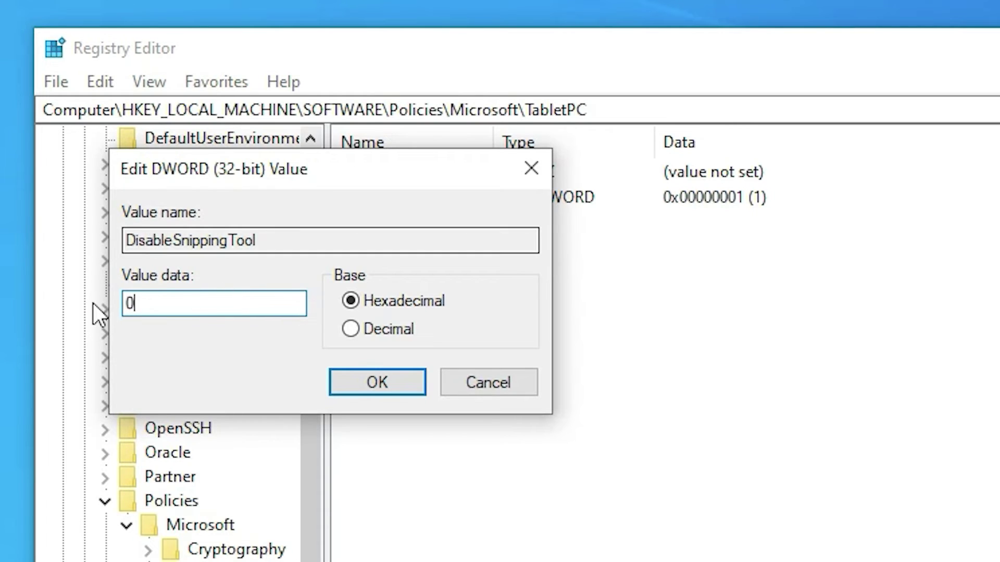
pyautogui.click(377, 384)
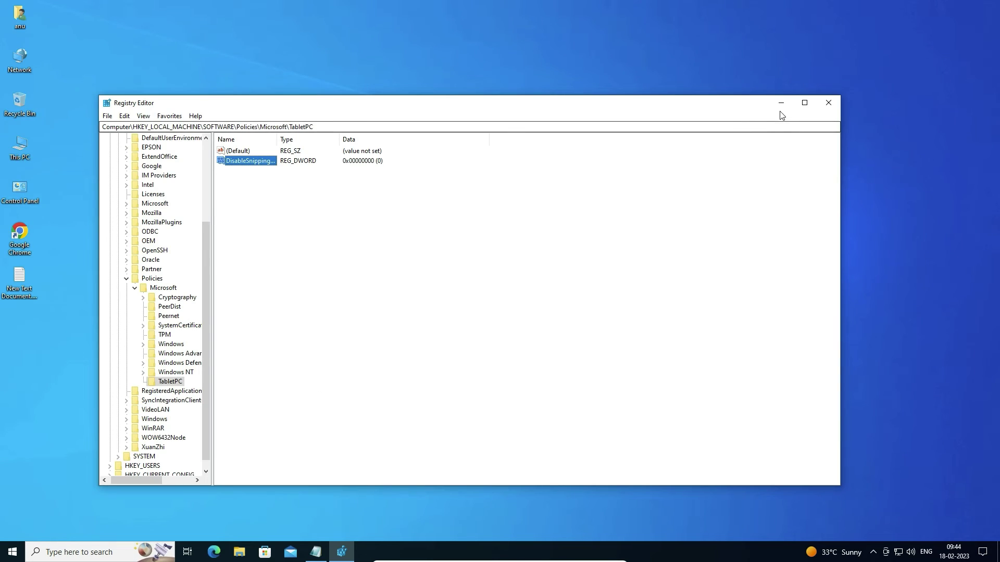
# Minimize Registry Editor and launch Snipping Tool from Start search, confirming it opens normally
pyautogui.click(781, 104)
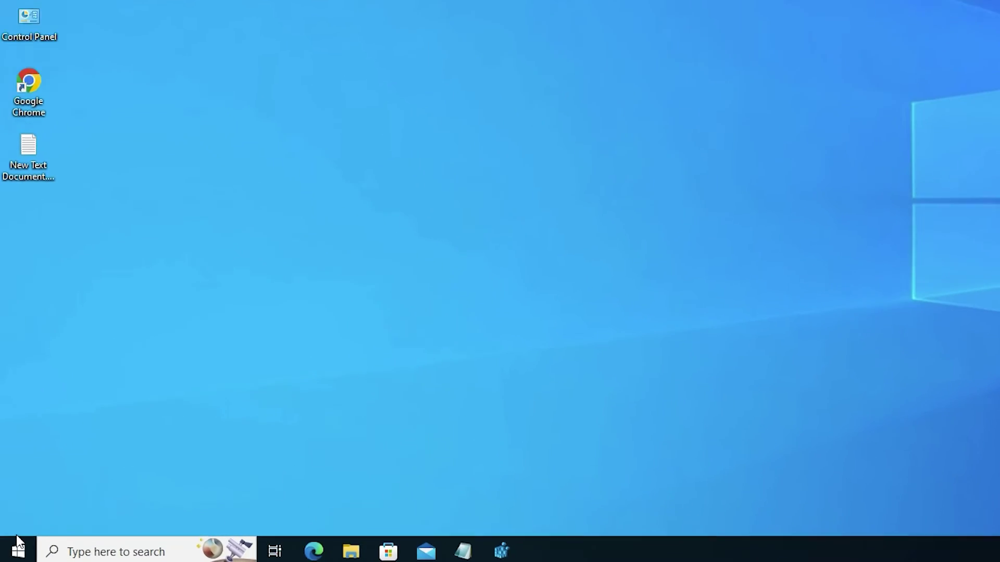
pyautogui.click(11, 553)
pyautogui.write('sn')
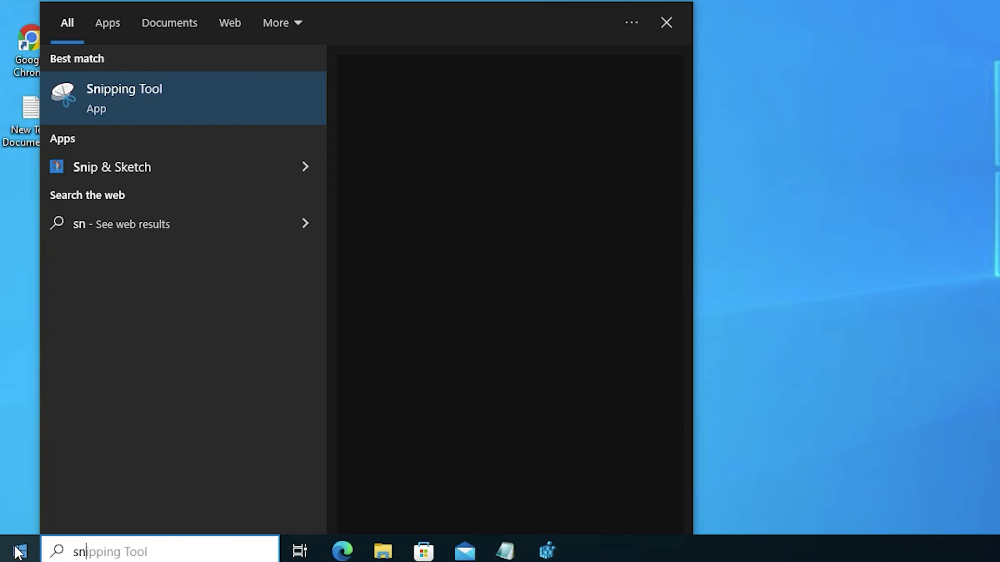
pyautogui.click(240, 120)
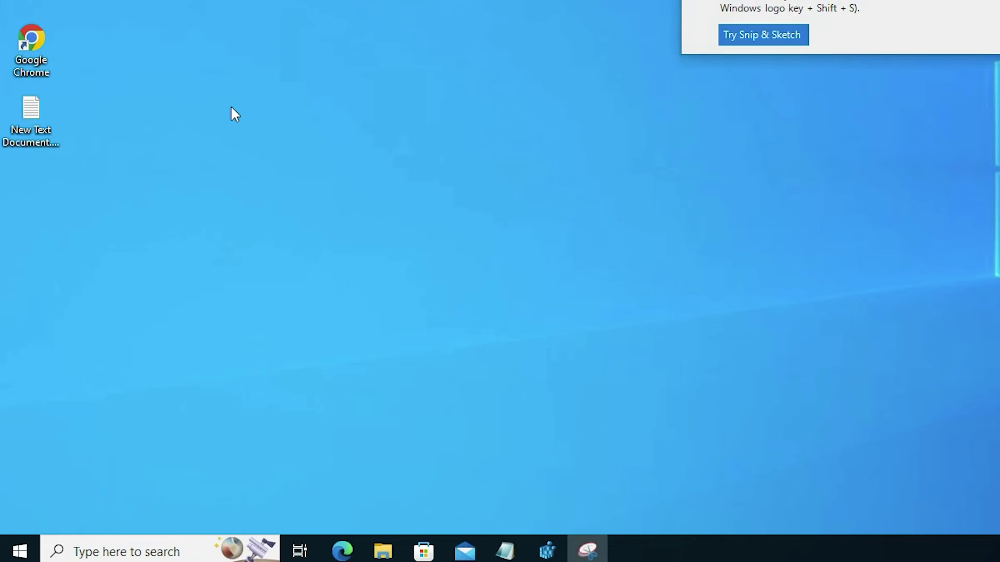